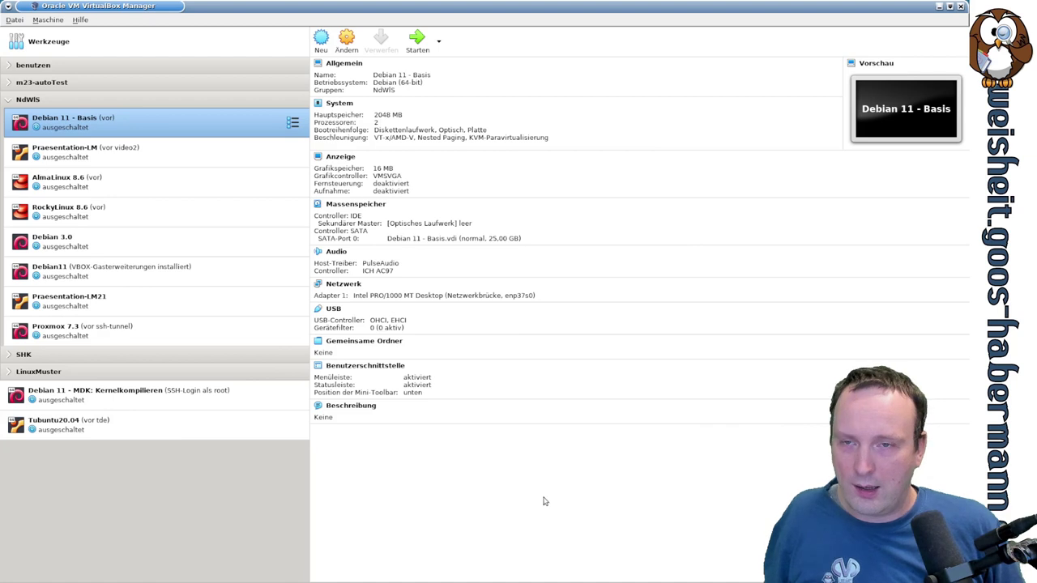
- Begin creating a new virtual machine and name it AlmaLinux9.1
click(322, 47)
drag(514, 179, 523, 219)
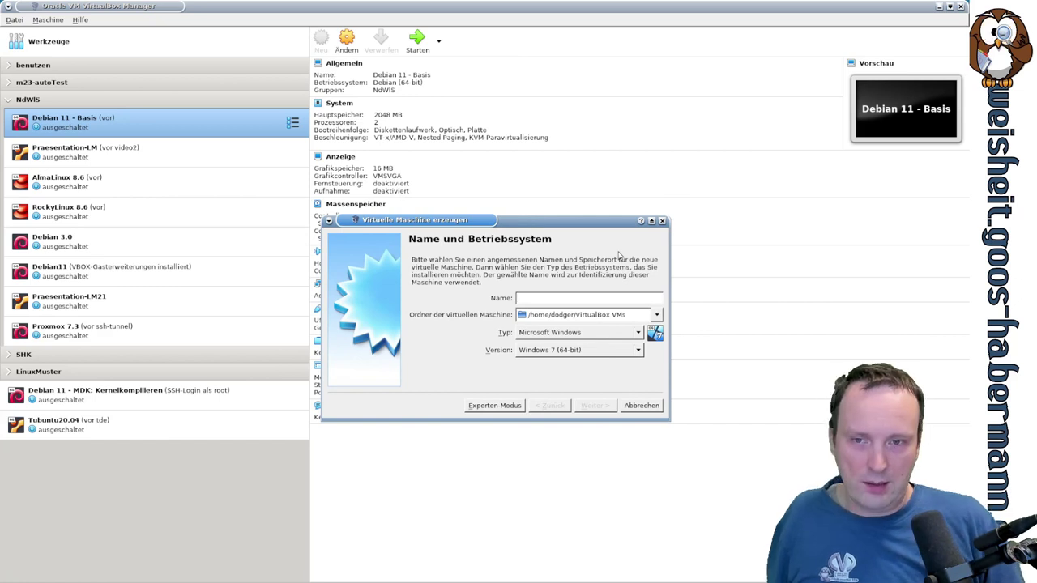
text(AlmaLi)
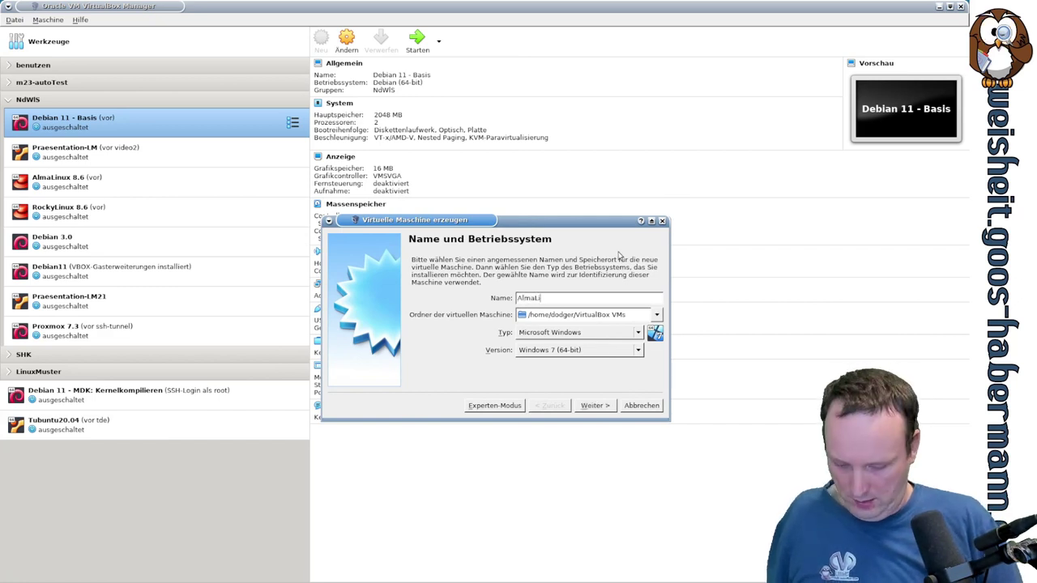
text(nux9.1)
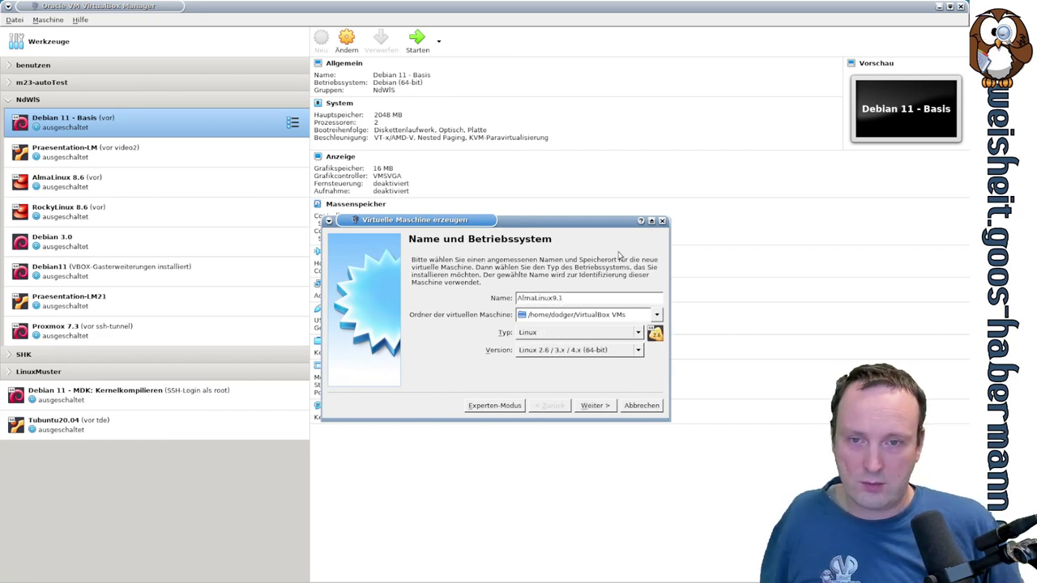
- Set the new machine's operating system version to Red Hat (64-bit) and continue to the memory size
click(525, 352)
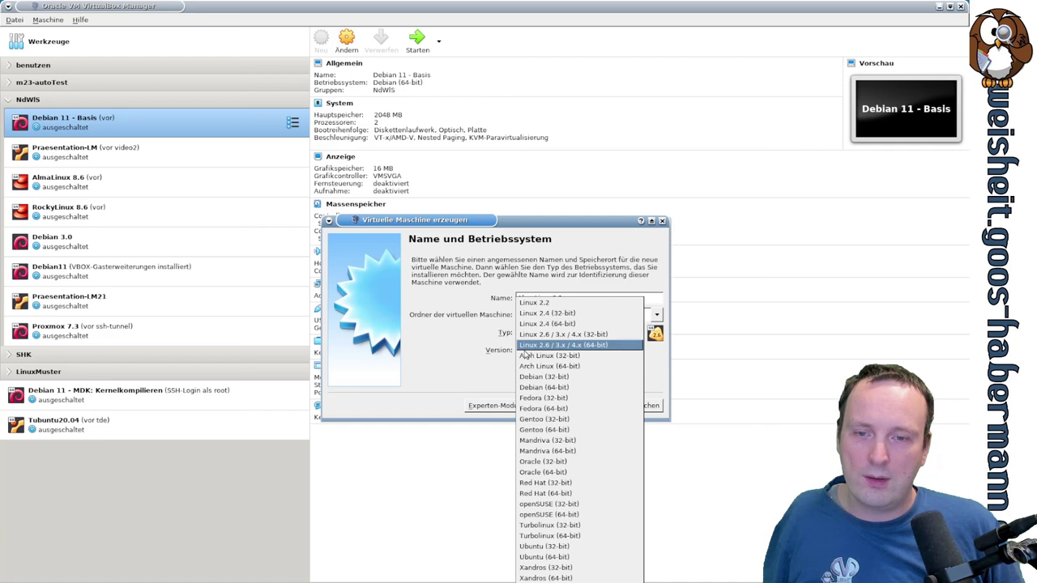
key(Down)
key(Down)
key(Down)
key(Down)
key(Down)
key(Down)
key(Down)
key(Down)
key(Down)
key(Down)
key(Down)
key(Down)
key(Down)
key(Down)
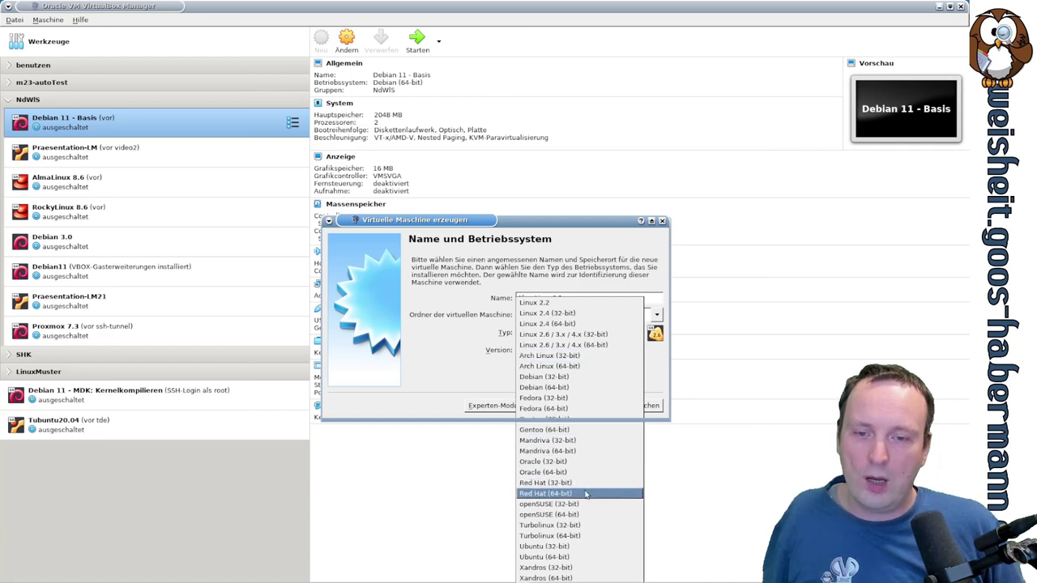
key(Return)
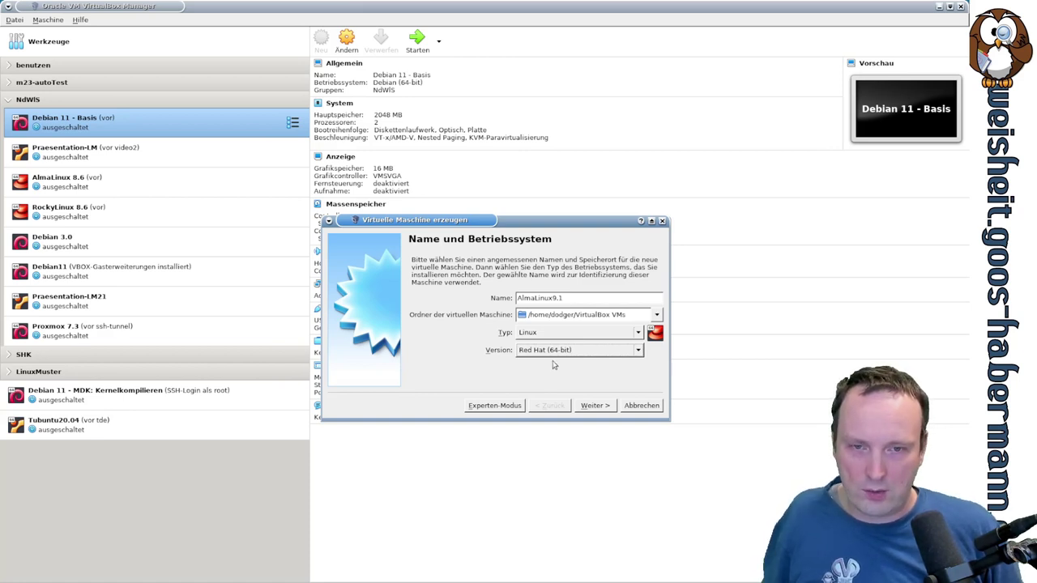
click(595, 407)
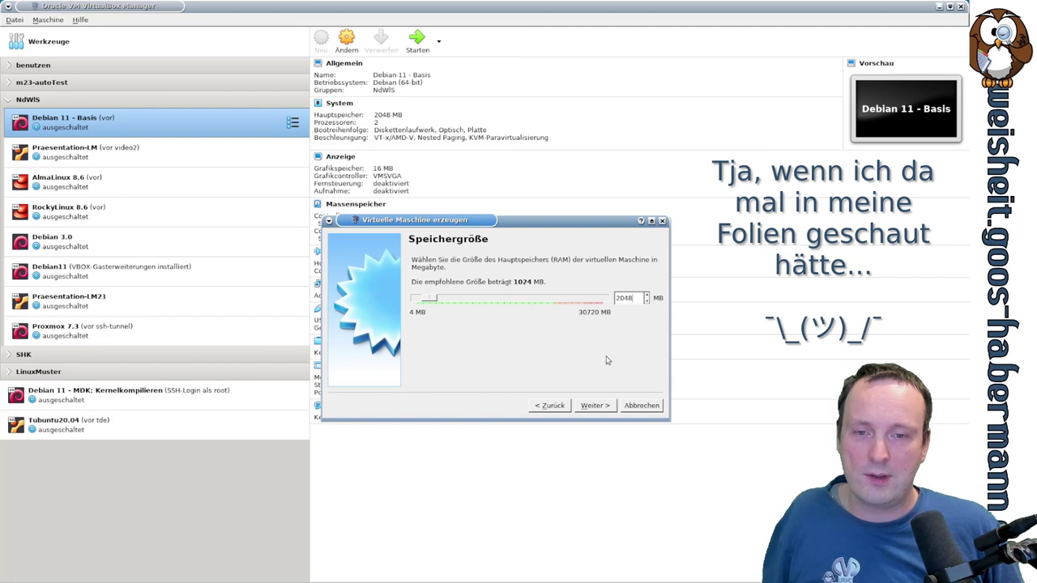
- Give the machine 2048 MB of memory and choose a new virtual hard disk of type VDI
click(599, 406)
click(598, 406)
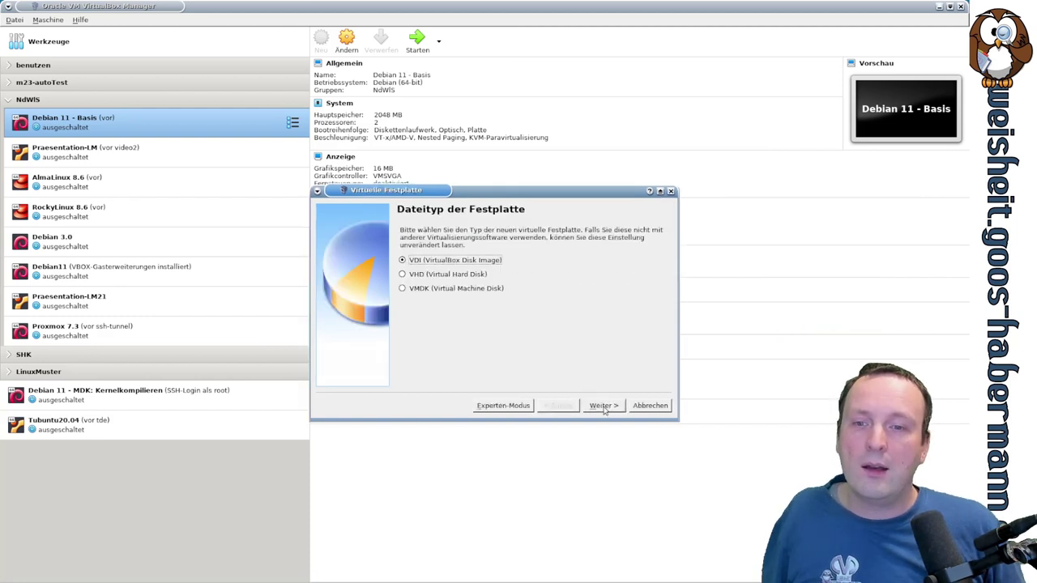
click(603, 406)
click(604, 406)
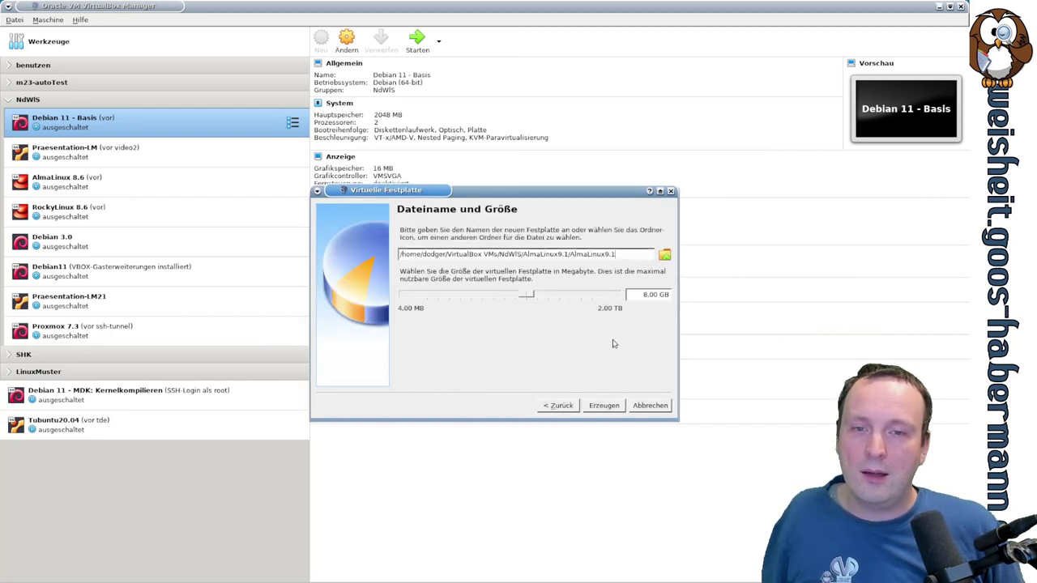
- Set the virtual hard disk size to 25 GB and create the disk
click(641, 295)
key(Delete)
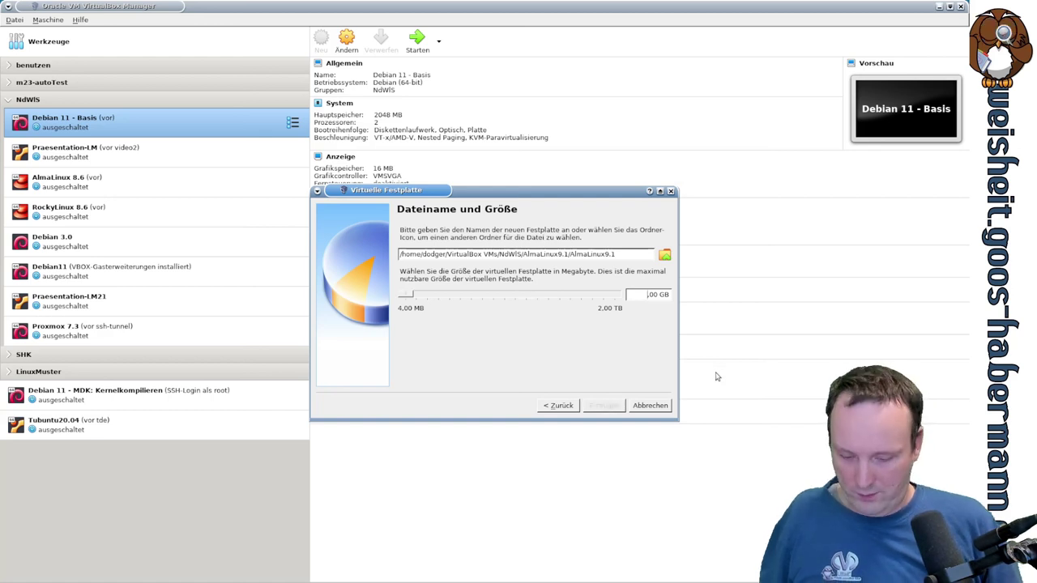
text(25)
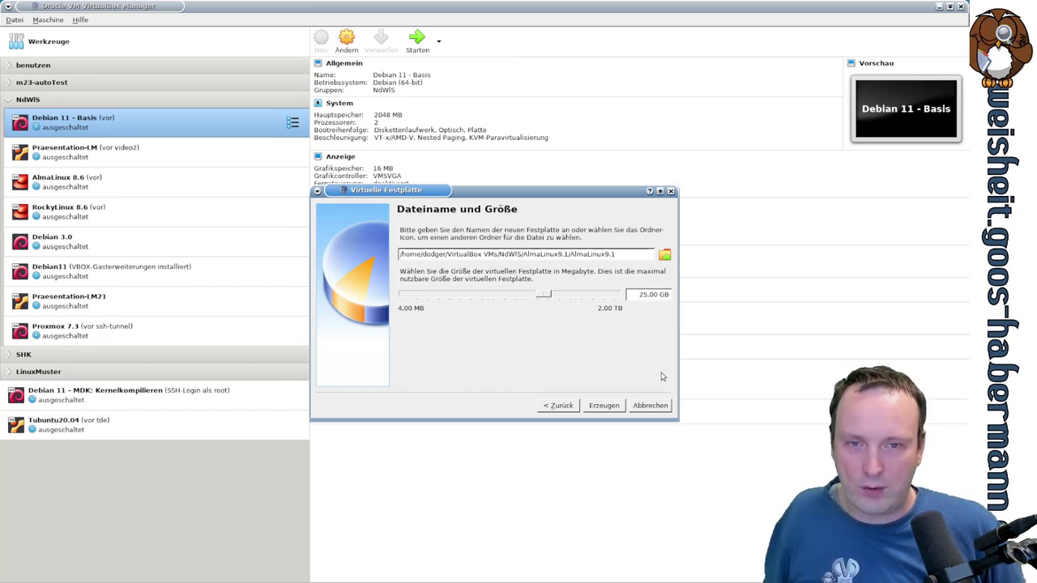
click(616, 407)
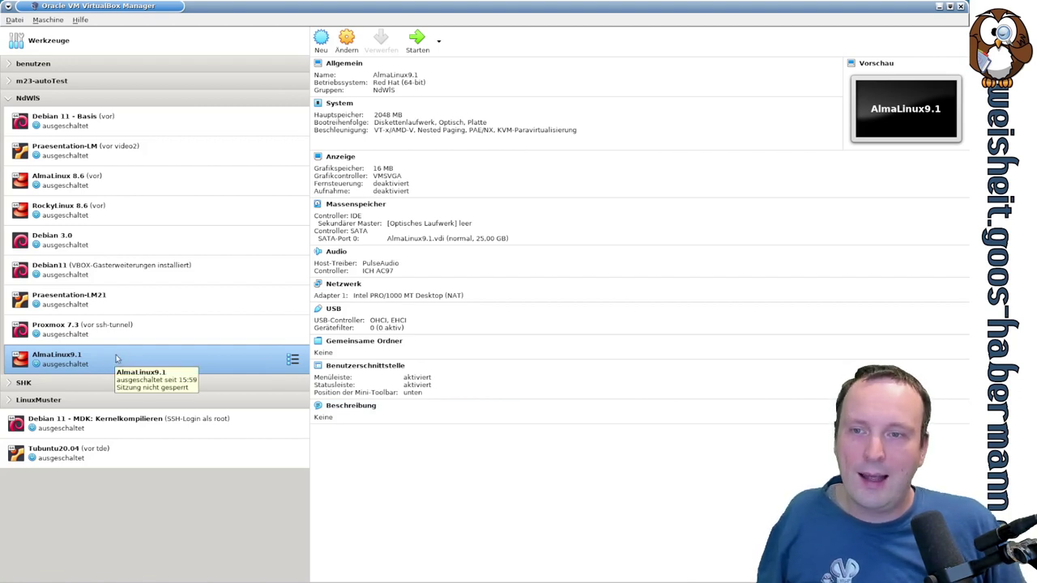
- Attach network adapter 1 of AlmaLinux9.1 to the bridged network (Netzwerkbrücke) on enp37s0
click(353, 283)
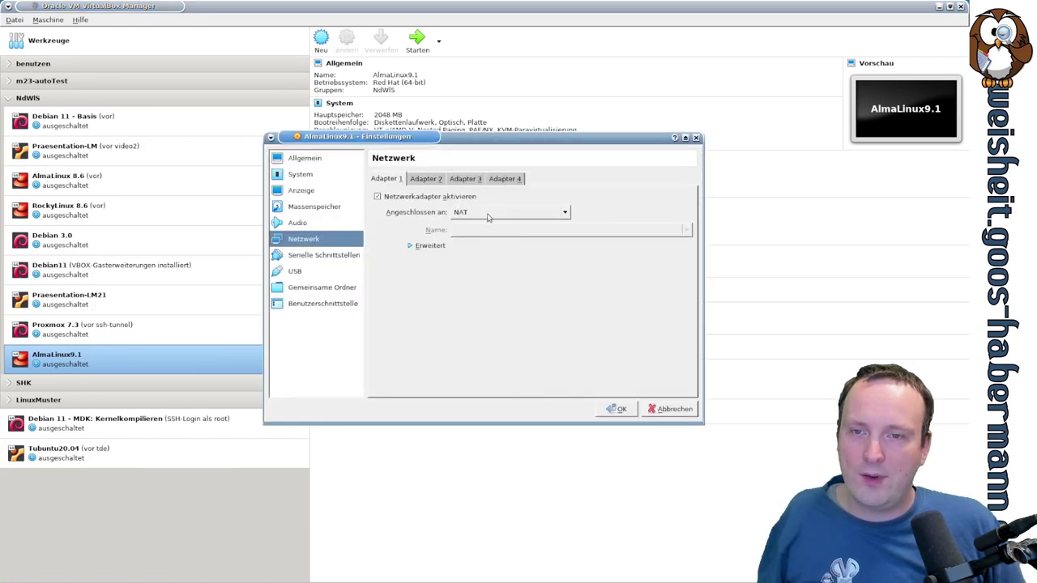
key(Down)
key(Down)
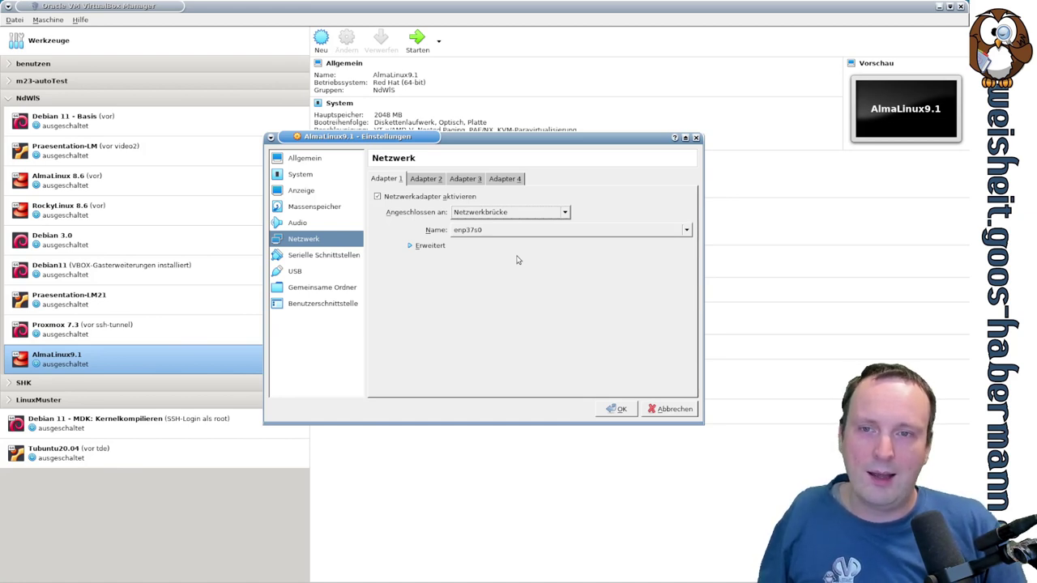
- Review the graphics memory, graphics controller and 3D acceleration in the AlmaLinux9.1 display settings
click(301, 190)
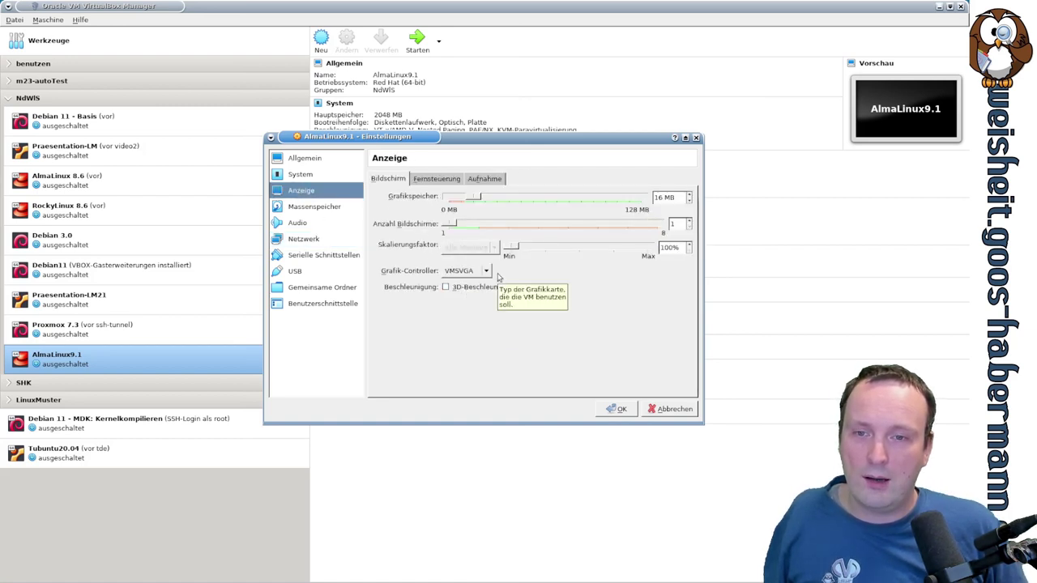
drag(674, 197, 655, 197)
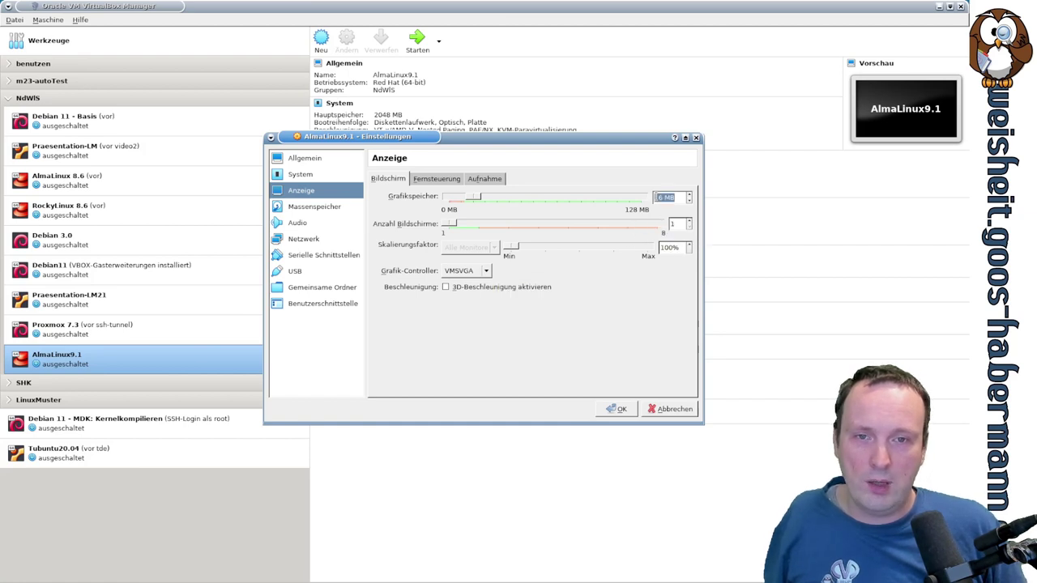
click(633, 289)
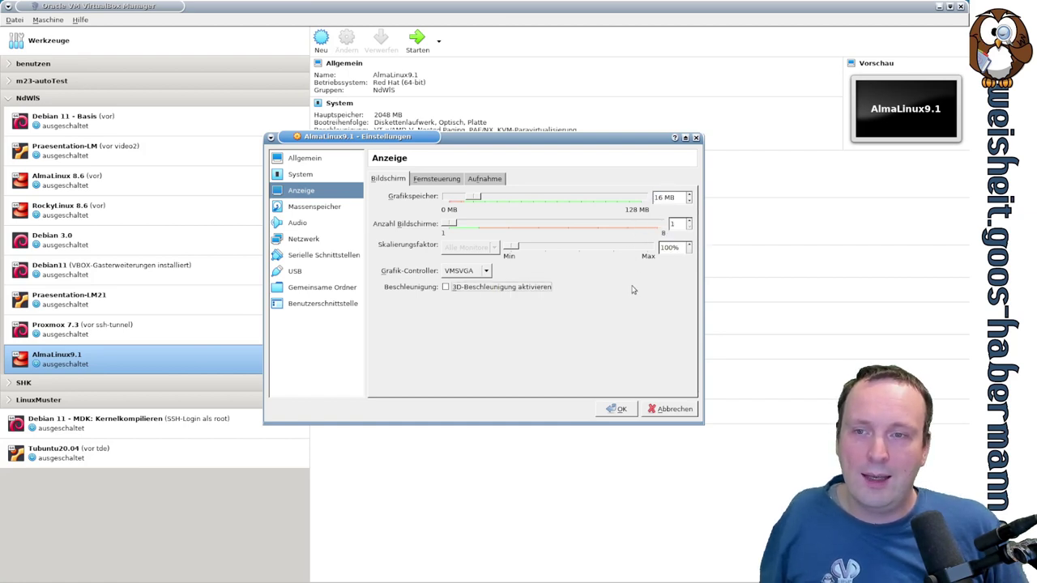
- Assign 2 processors to AlmaLinux9.1 and apply the machine settings
click(308, 175)
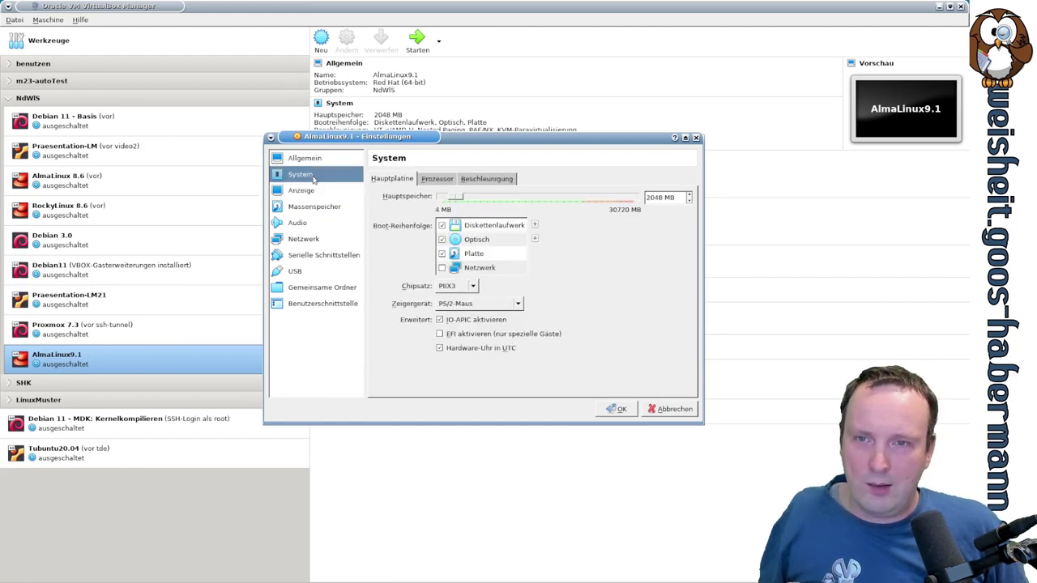
click(443, 180)
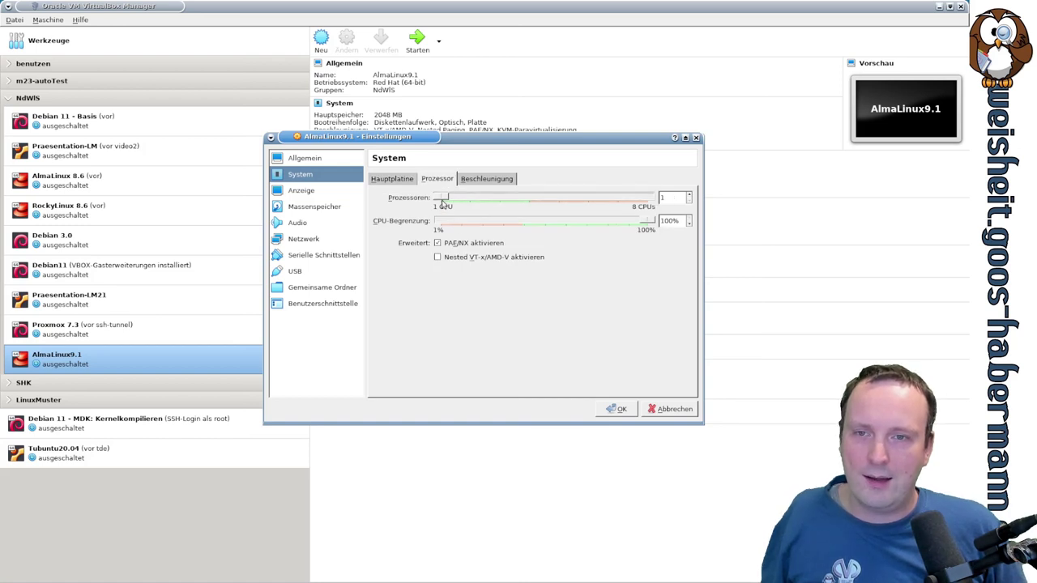
drag(442, 202, 483, 203)
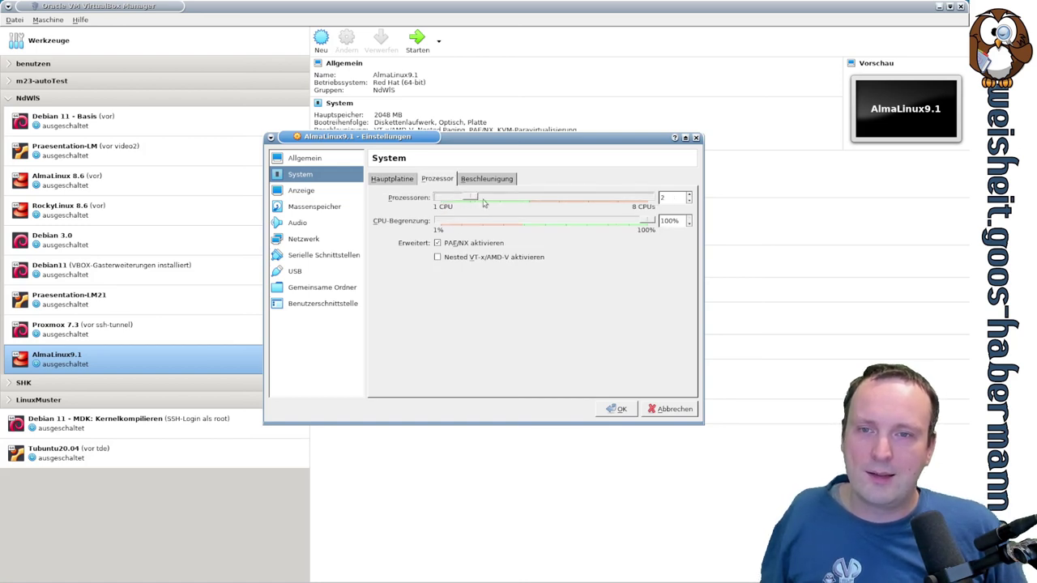
click(621, 409)
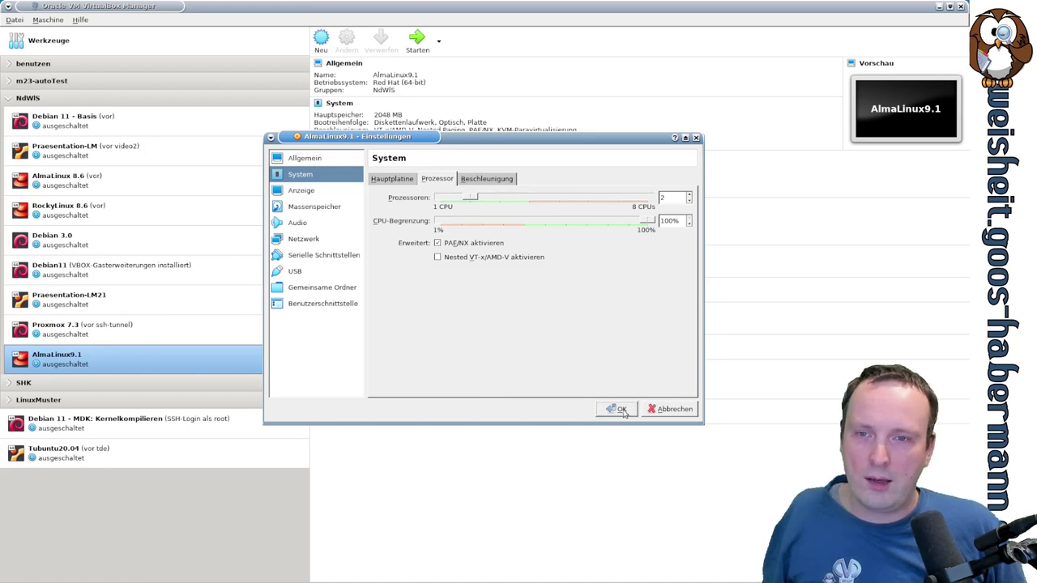
- Clone AlmaLinux9.1 twice, naming the copies RockyLinux9.1 and OracleLinux9.1
right_click(111, 365)
click(136, 379)
click(484, 212)
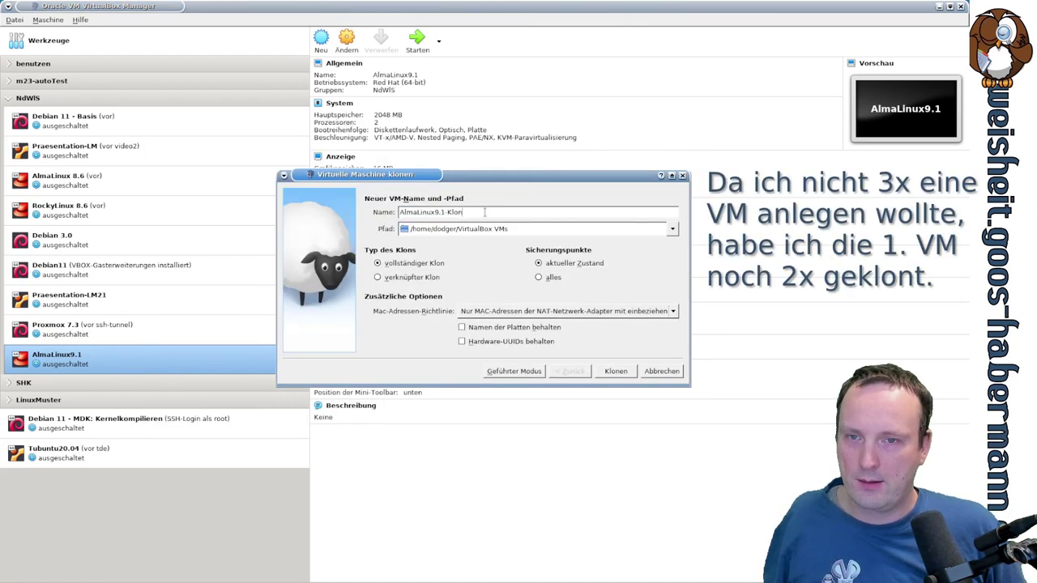
key(Home)
key(shift+Right)
key(shift+Right)
key(shift+Right)
key(shift+Right)
key(shift+Right)
key(shift+Right)
key(shift+Right)
text(RockyLin)
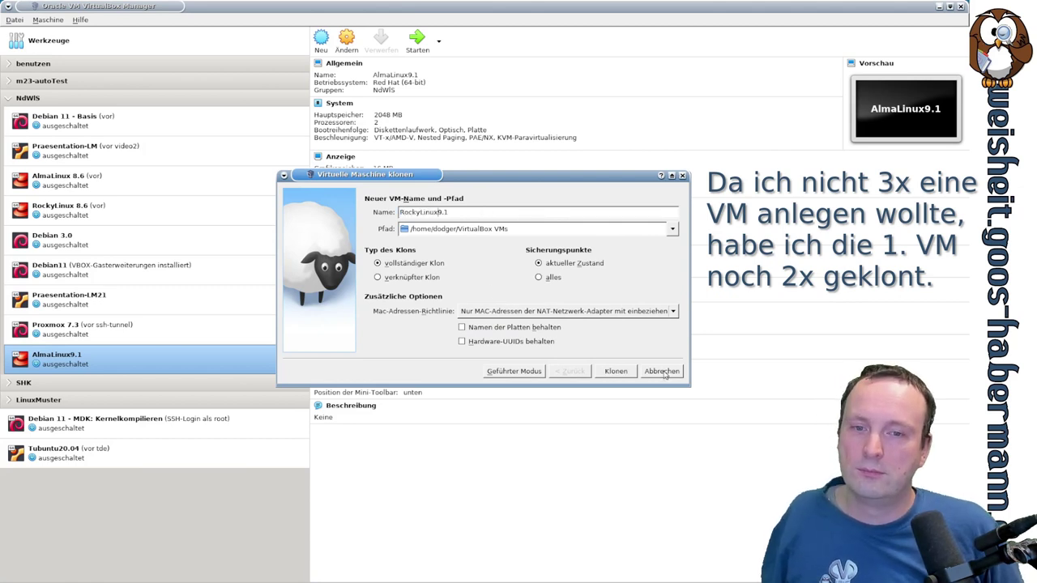
click(615, 371)
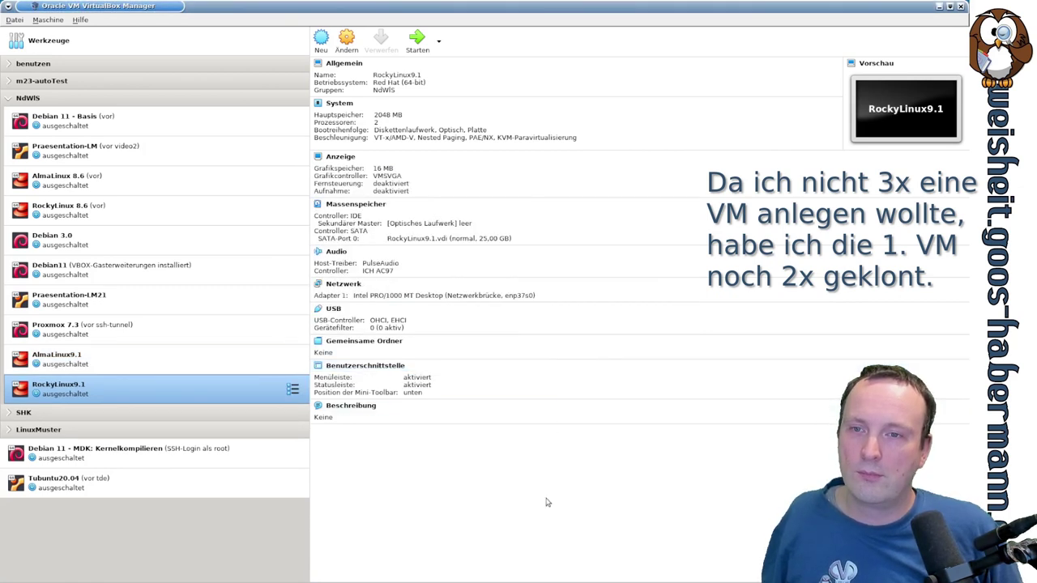
click(343, 284)
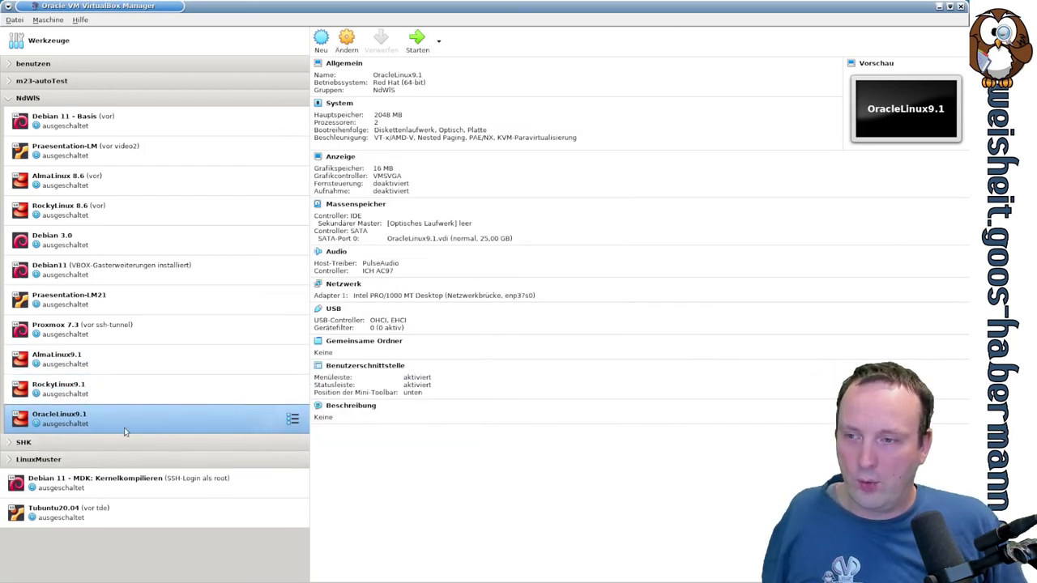
- Start the AlmaLinux9.1 machine with AlmaLinux-9.1-x86_64-minimal.iso added as its boot medium
click(127, 364)
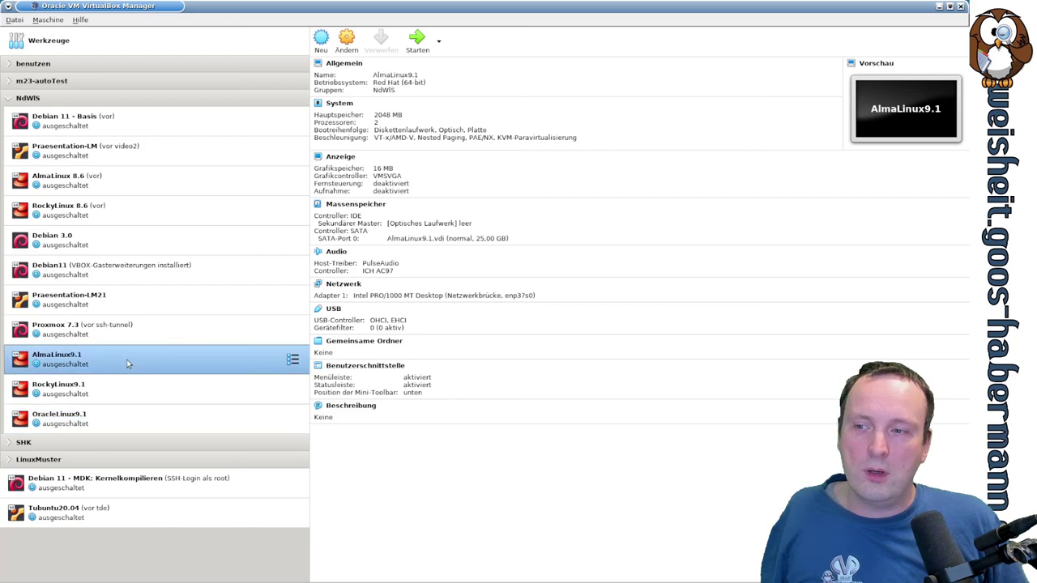
click(417, 39)
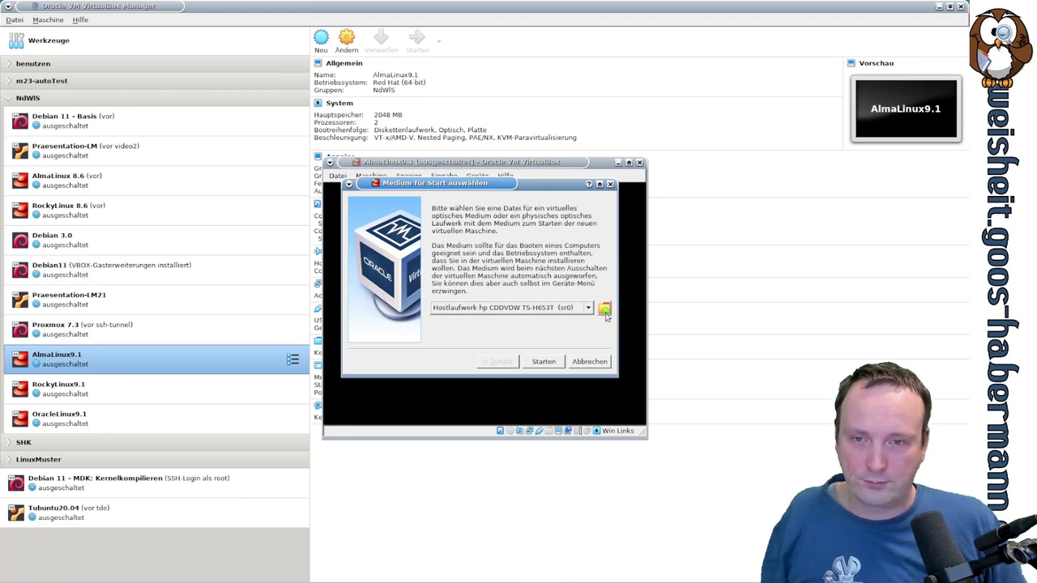
click(605, 311)
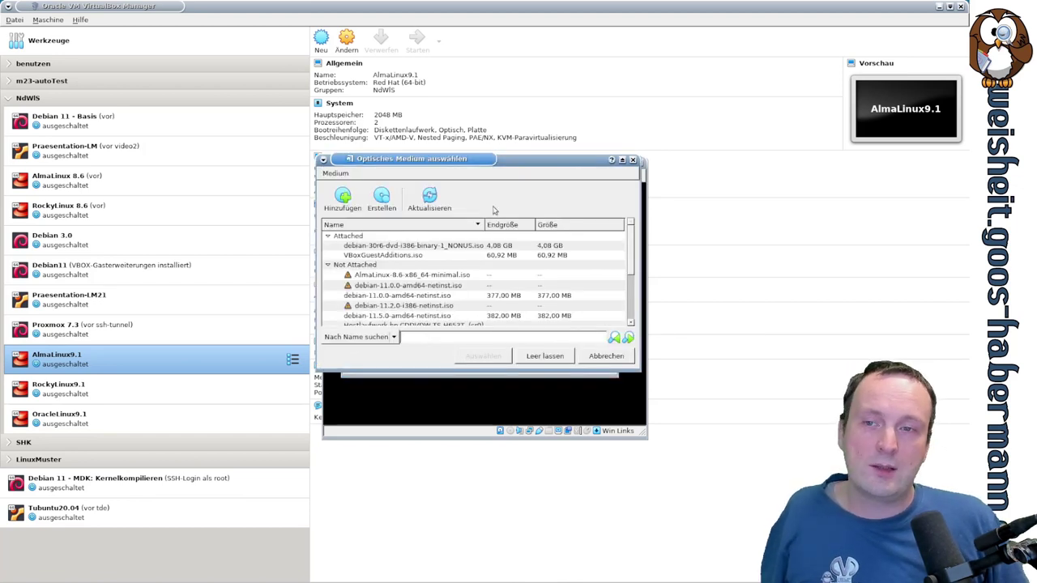
click(342, 203)
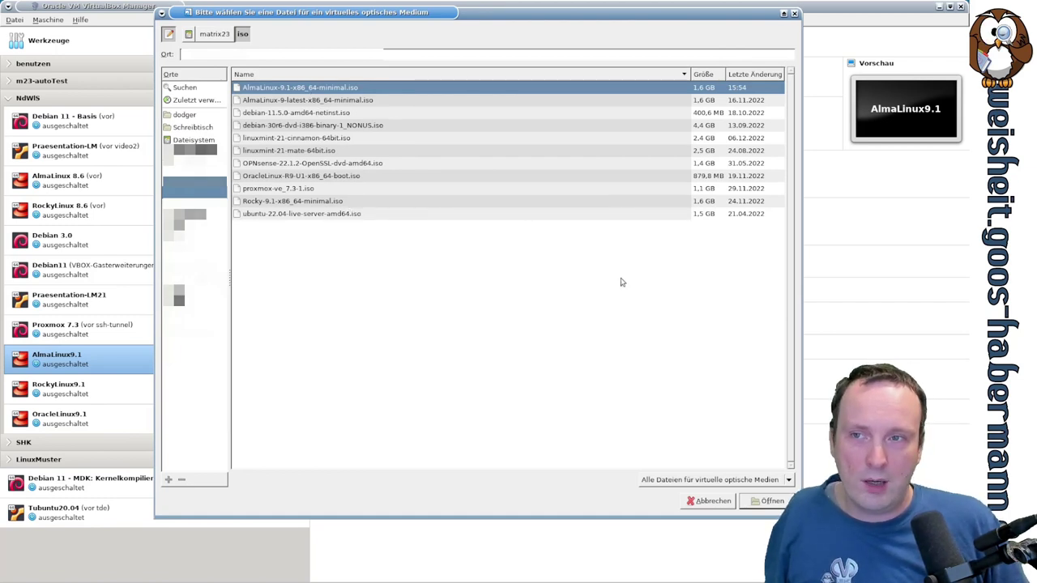
click(770, 501)
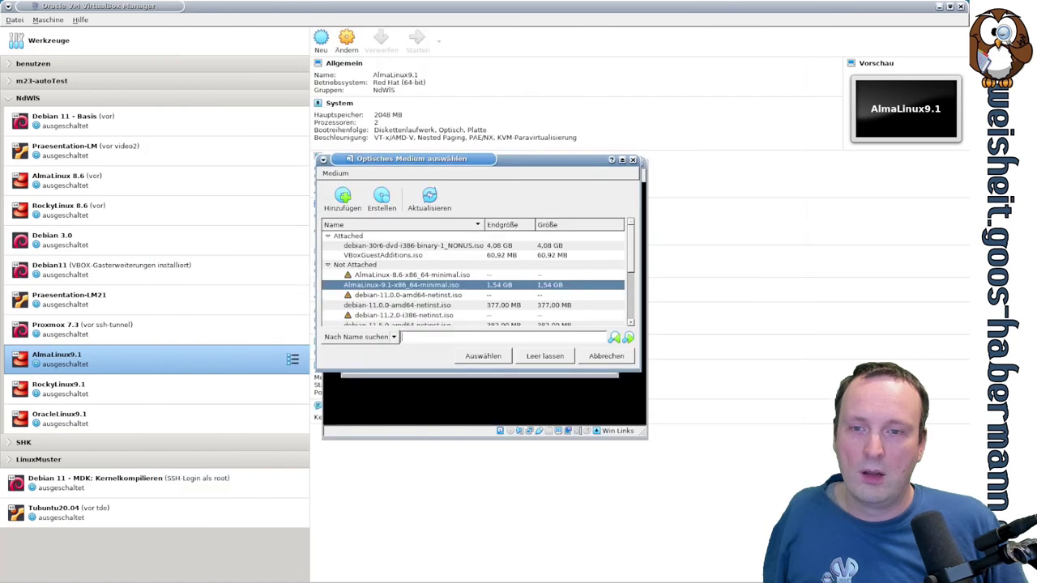
click(488, 360)
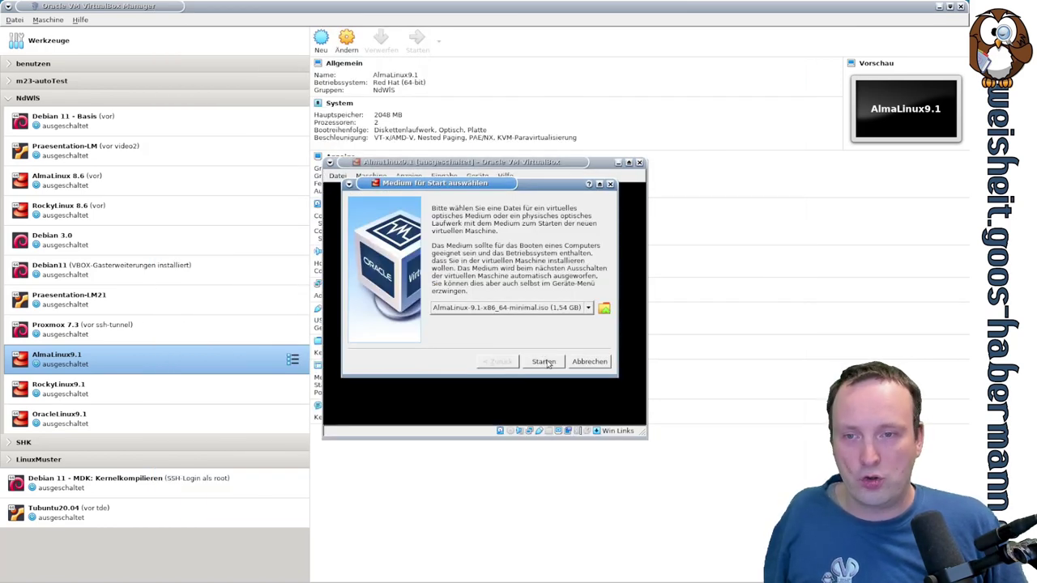
click(545, 362)
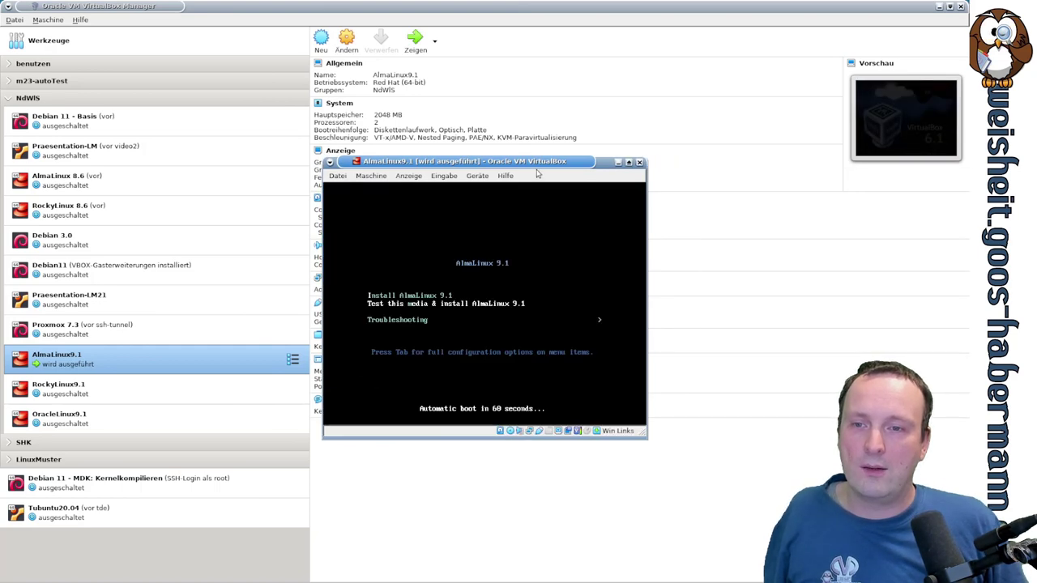
- Highlight Install AlmaLinux 9.1 in the boot menu and move the machine's window to a corner of the desktop
key(Down)
key(Up)
key(Up)
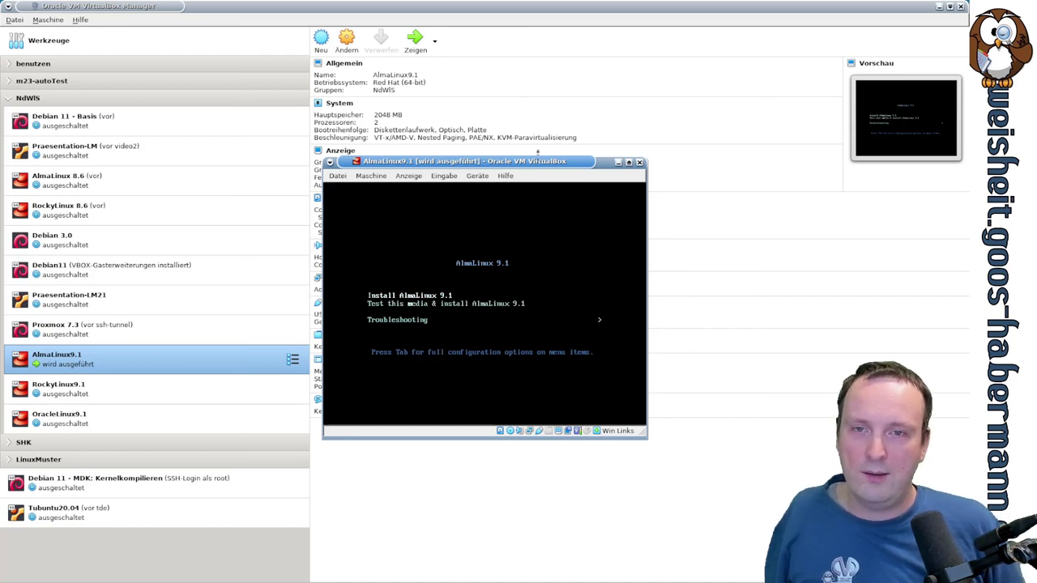
drag(535, 162, 211, 32)
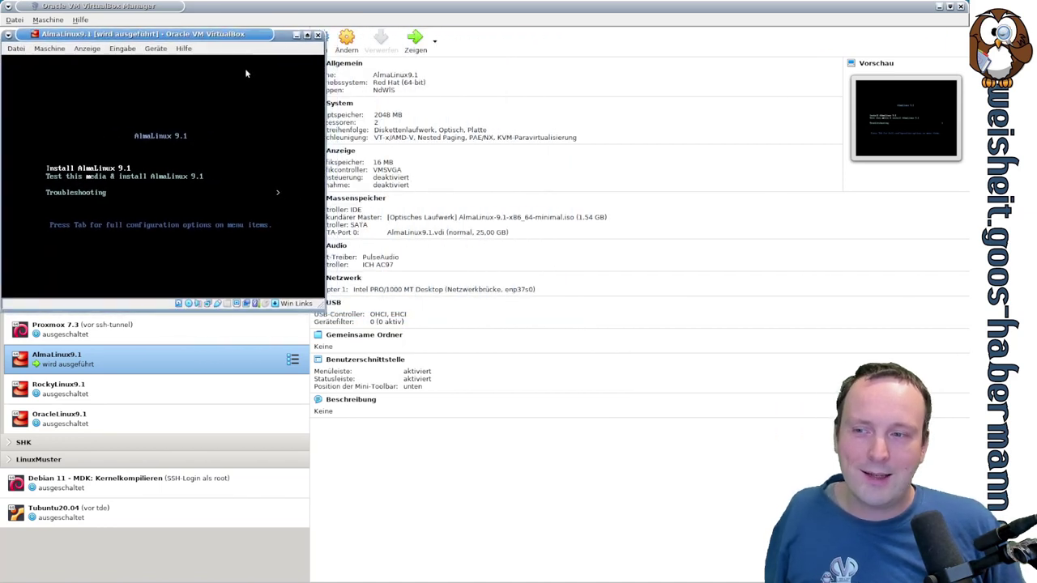
- Start the RockyLinux9.1 machine from its installation medium and highlight Install Rocky Linux 9.1 in the boot menu
click(152, 388)
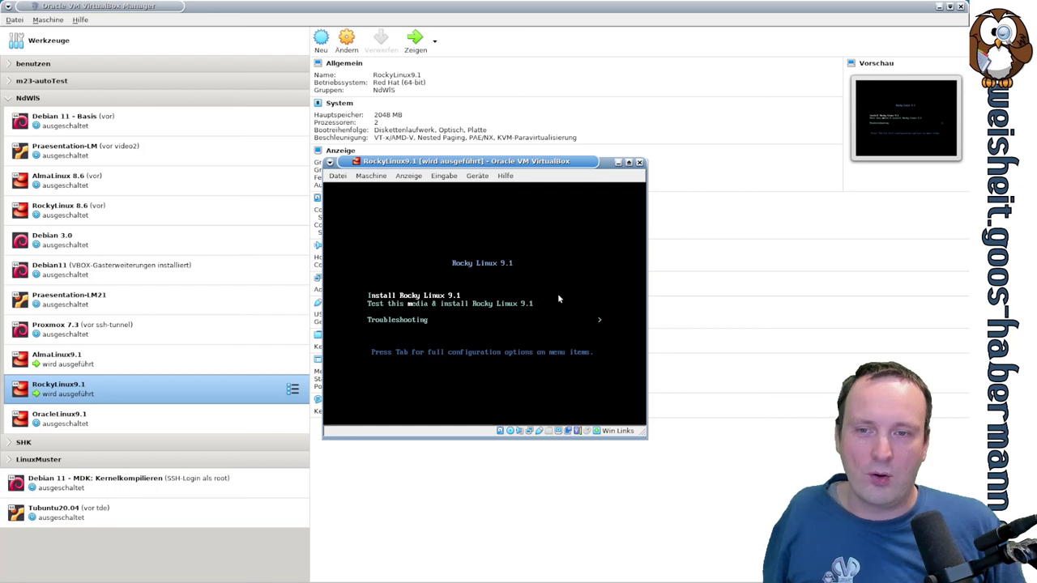
- Start the OracleLinux9.1 machine from its installation medium and move its window aside to uncover the RockyLinux9.1 window
click(164, 422)
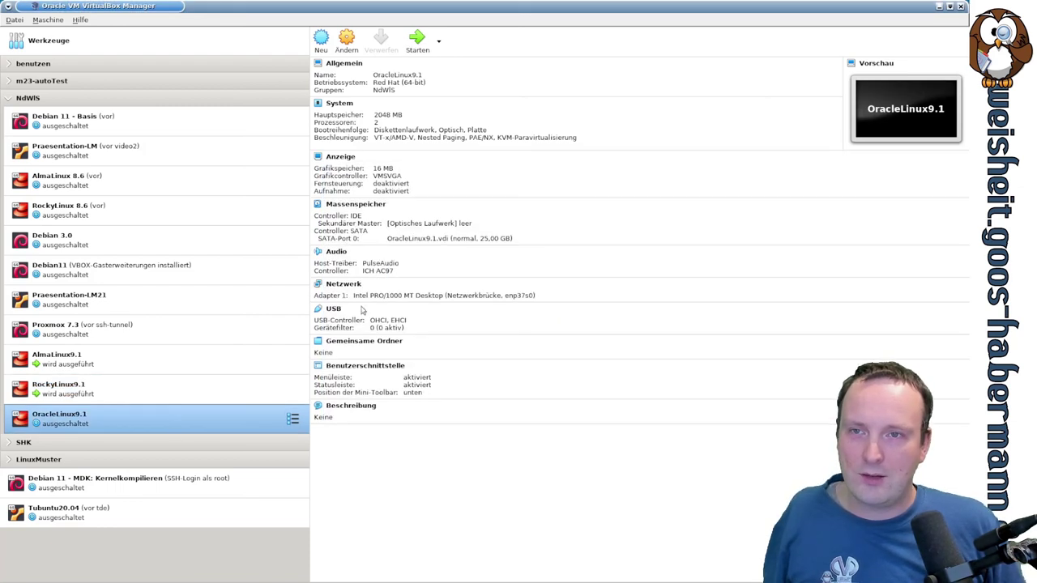
click(417, 41)
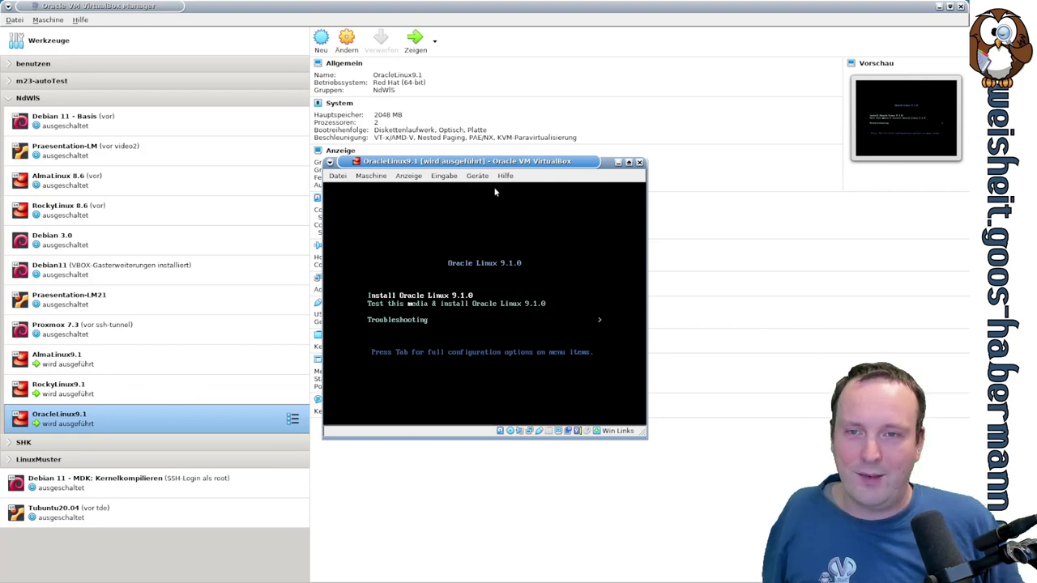
drag(491, 162, 643, 142)
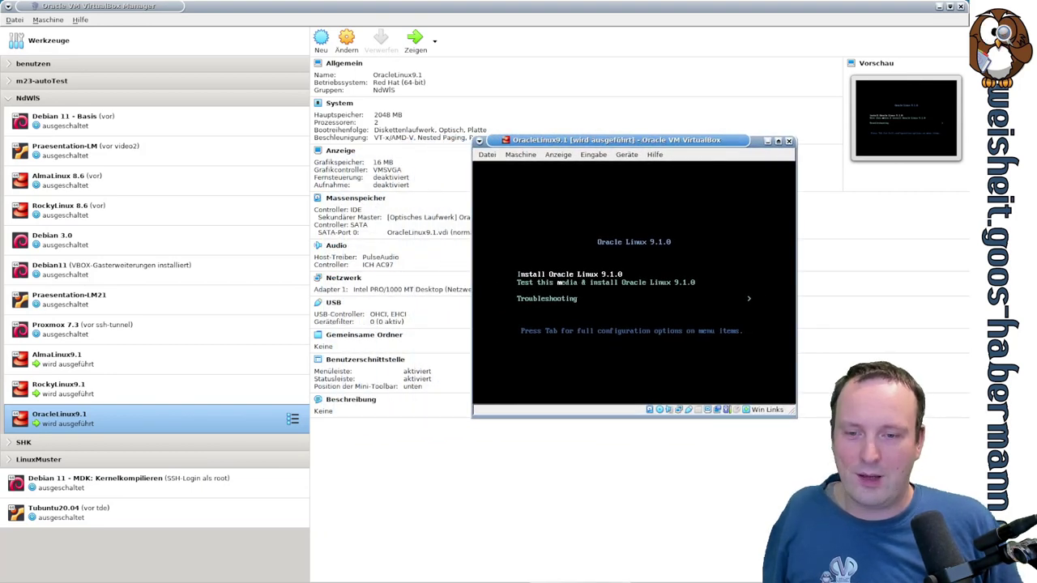
- Line up the AlmaLinux9.1, RockyLinux9.1 and OracleLinux9.1 machine windows side by side in one row, in that order
drag(474, 161, 296, 136)
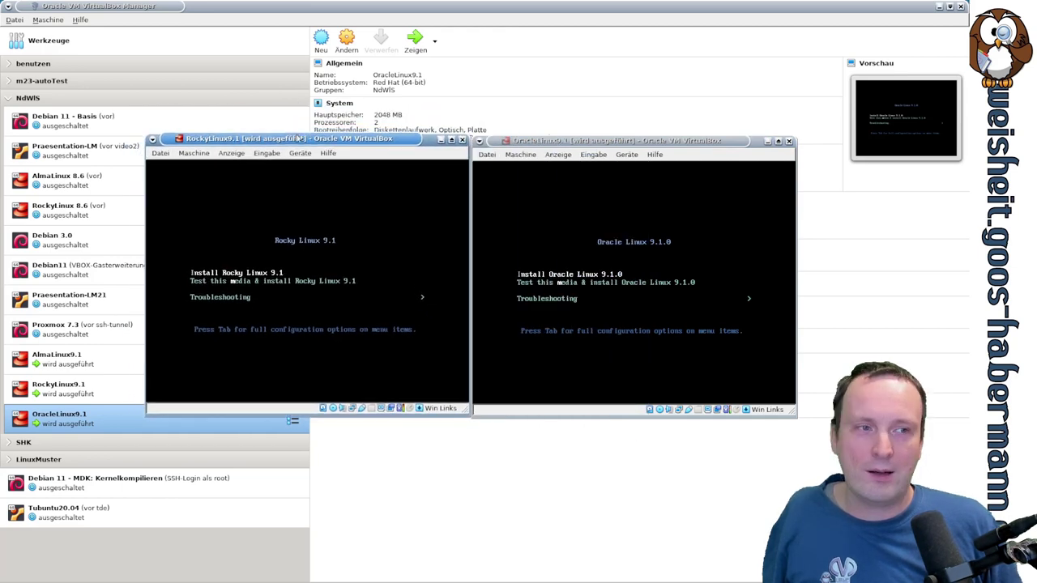
drag(570, 142, 740, 137)
drag(359, 140, 529, 136)
click(519, 231)
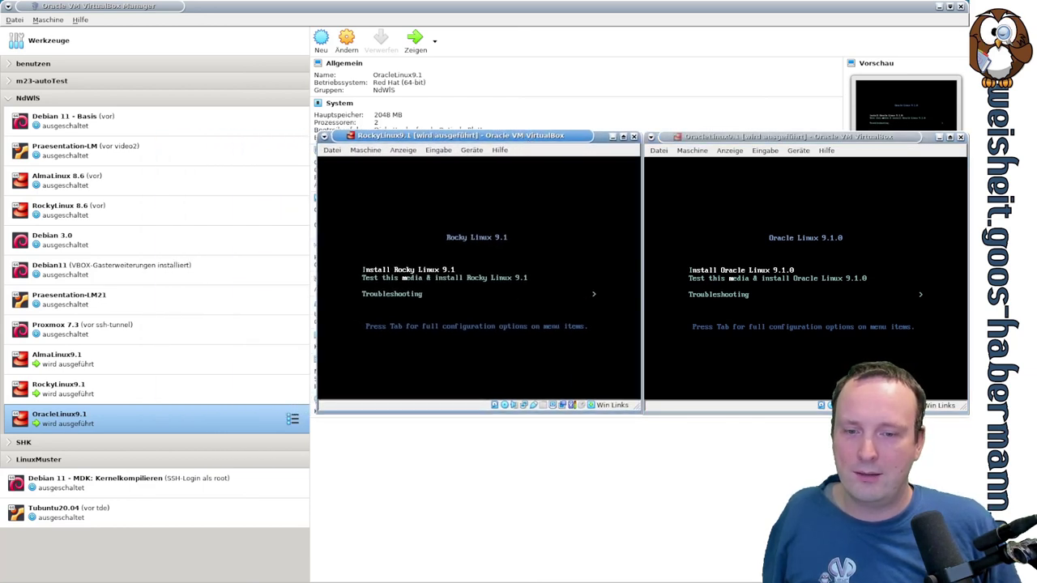
key(alt+Tab)
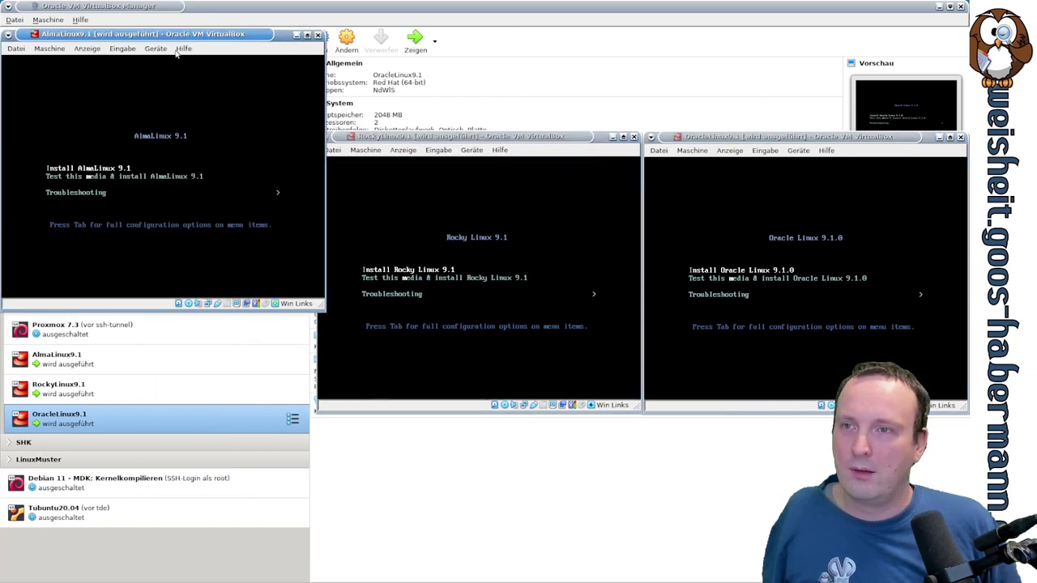
drag(176, 40, 161, 135)
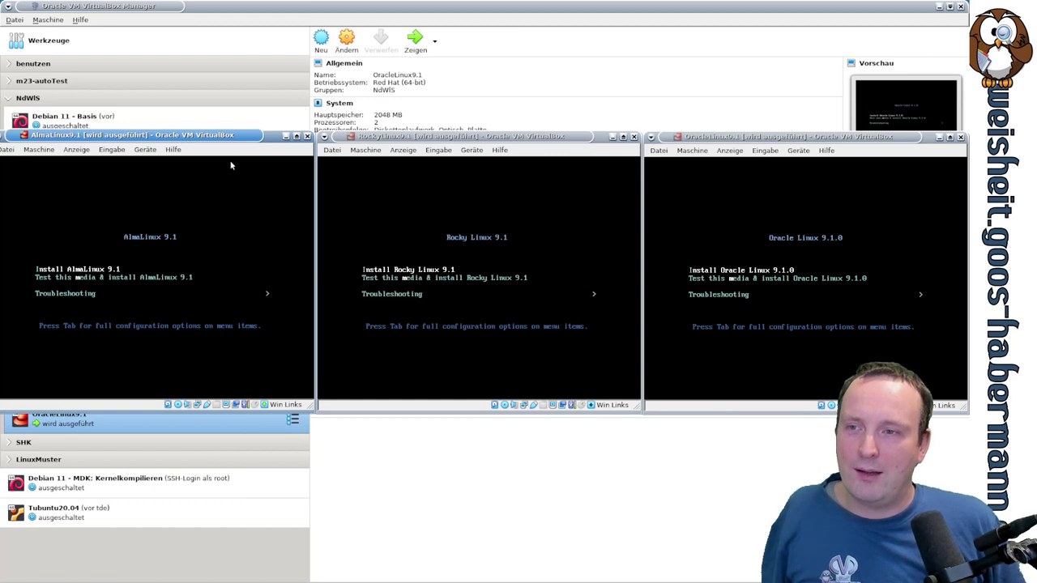
- Move the AlmaLinux9.1 window over the lower part of the RockyLinux9.1 window and launch Install AlmaLinux 9.1
drag(199, 136, 521, 202)
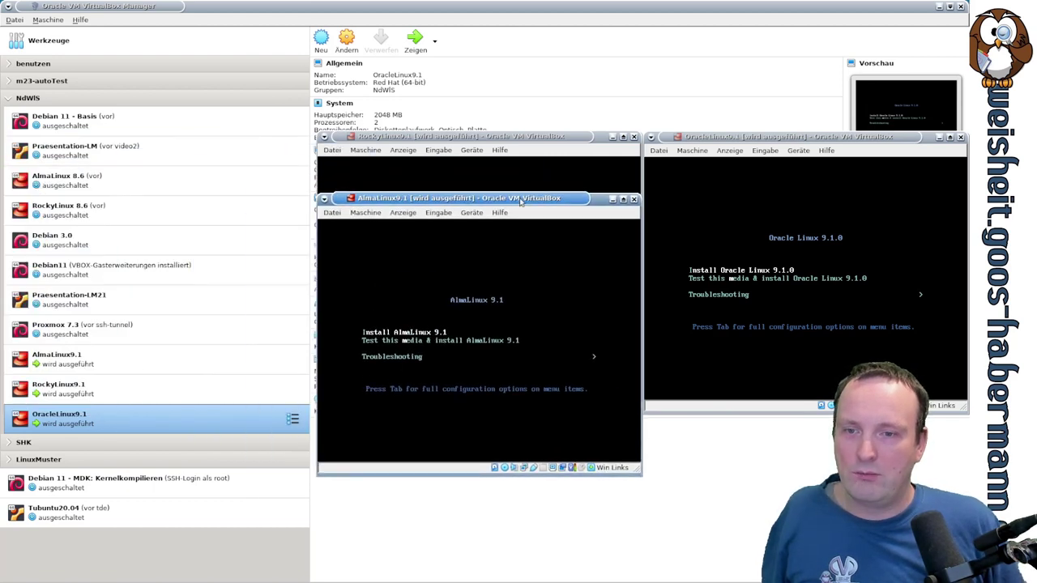
key(Return)
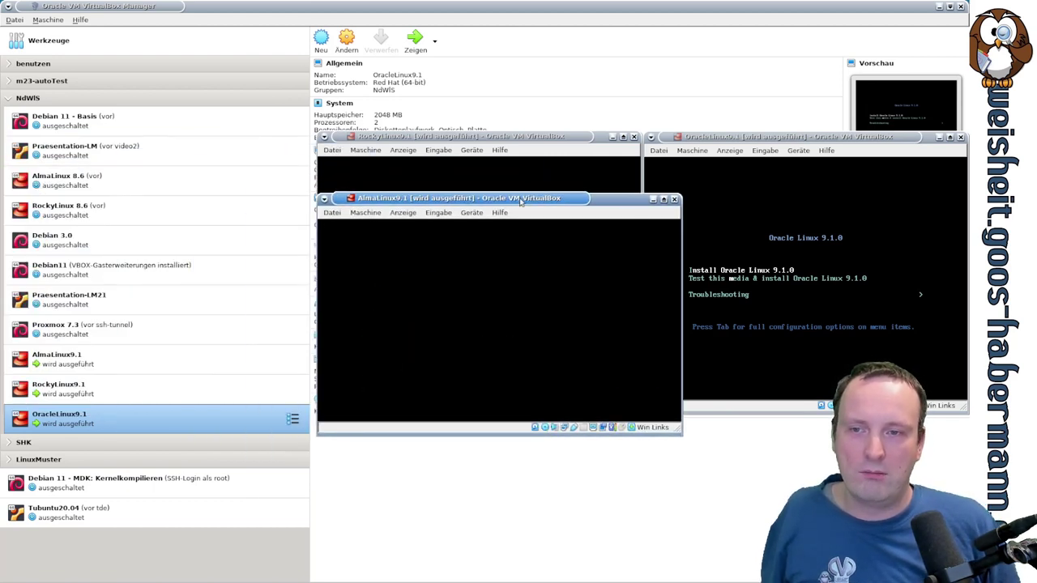